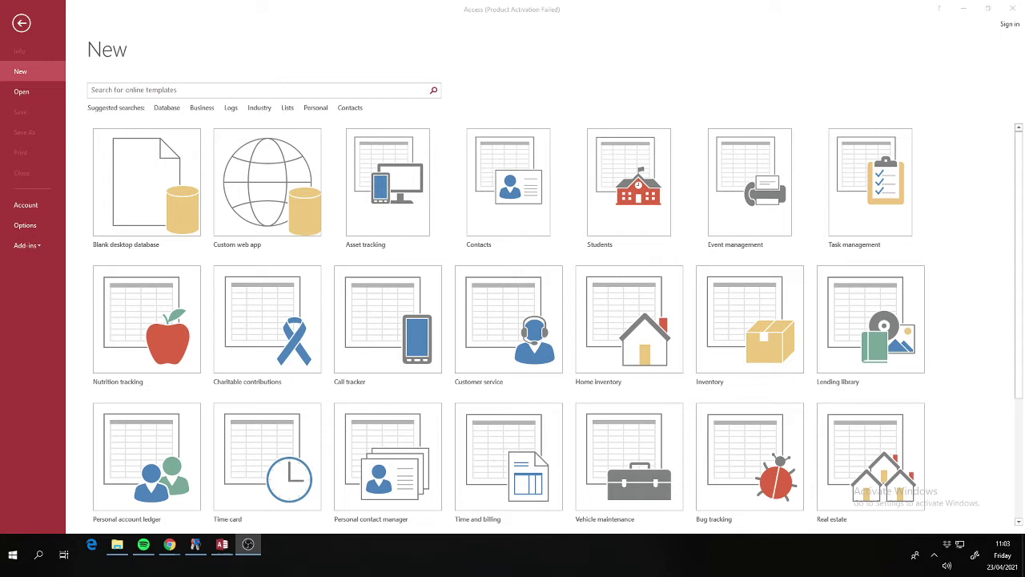
# Create a blank desktop database and open its initial table in Design View, saving the table as Animals.
pyautogui.doubleClick(146, 182)
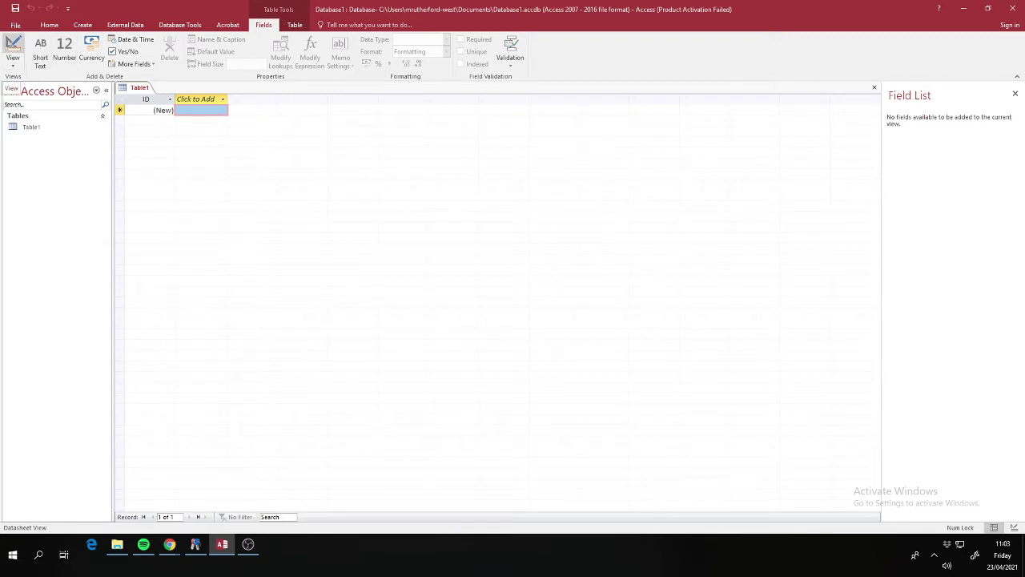
pyautogui.click(13, 44)
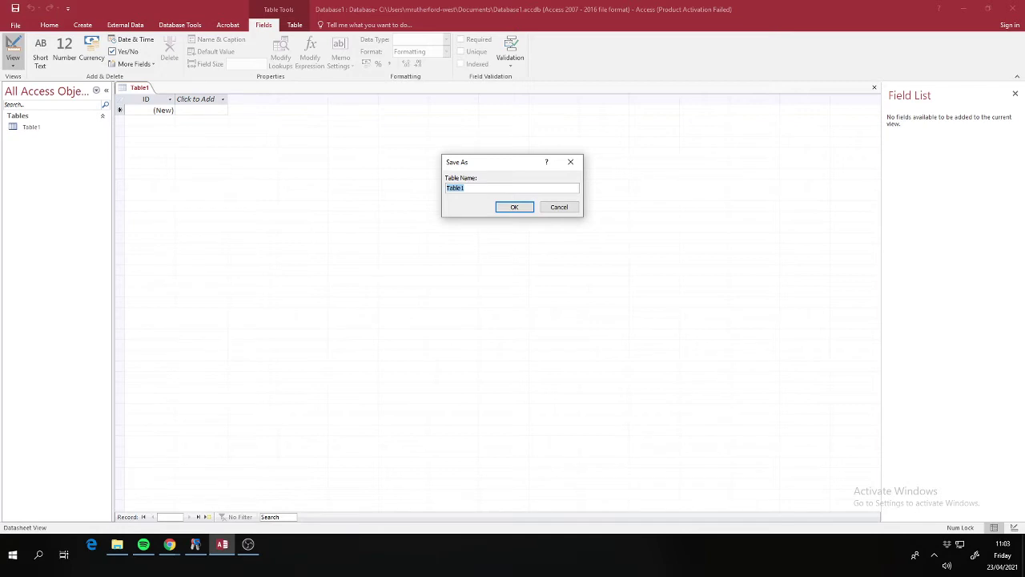
pyautogui.write('Student')
pyautogui.press('Return')
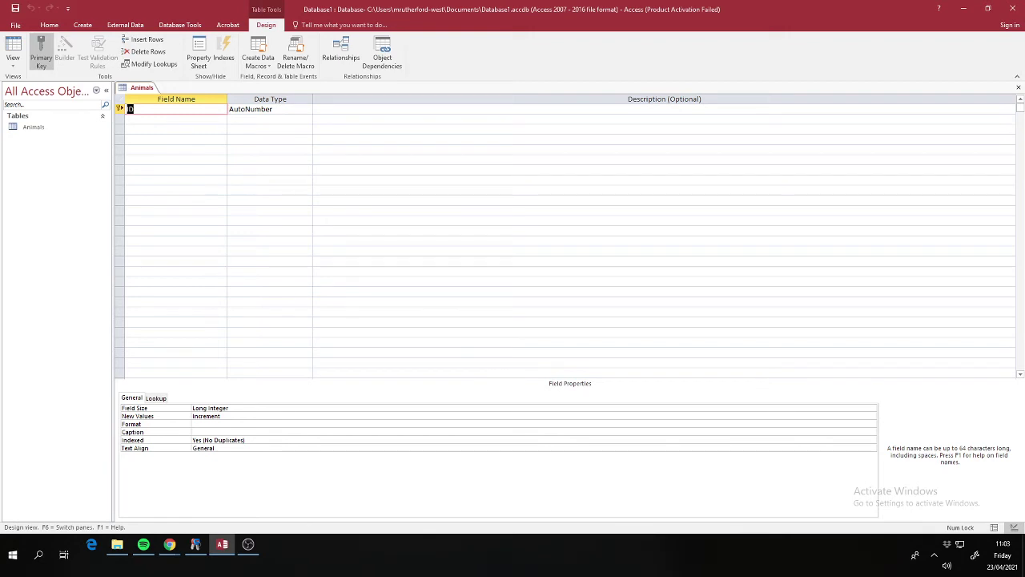
# Add the fields animalName, animalAmount, animalDiet and animalFirstAtZoo below the ID field.
pyautogui.click(129, 109)
pyautogui.click(160, 119)
pyautogui.write('anim')
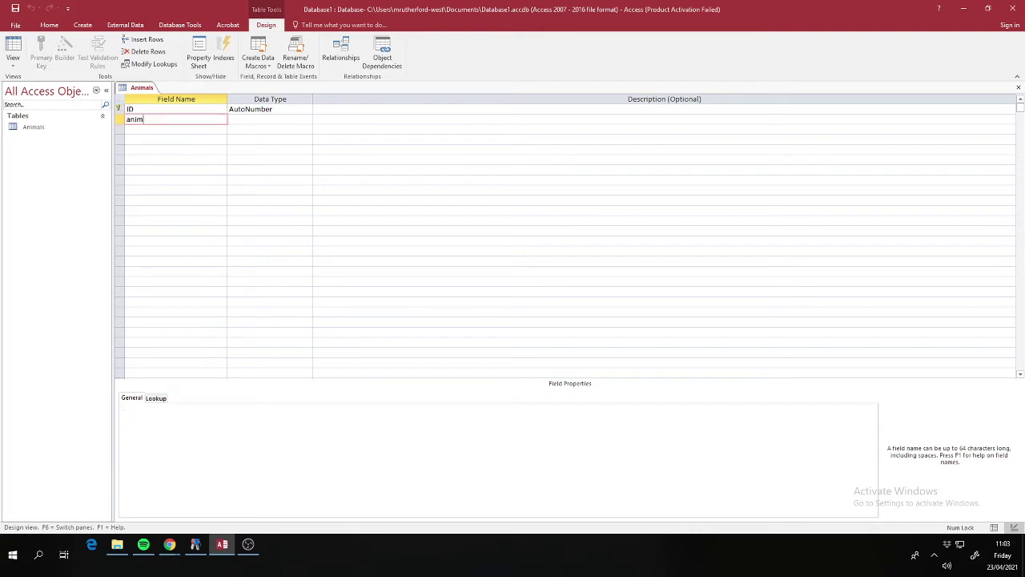
pyautogui.write('alName')
pyautogui.click(160, 129)
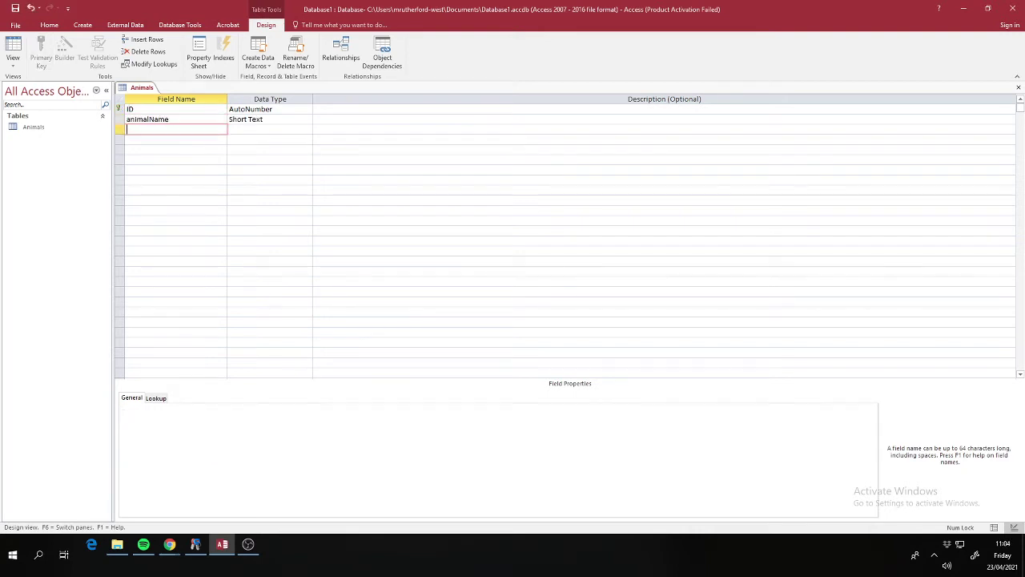
pyautogui.write('animalAmount')
pyautogui.click(160, 140)
pyautogui.write('animalDiet')
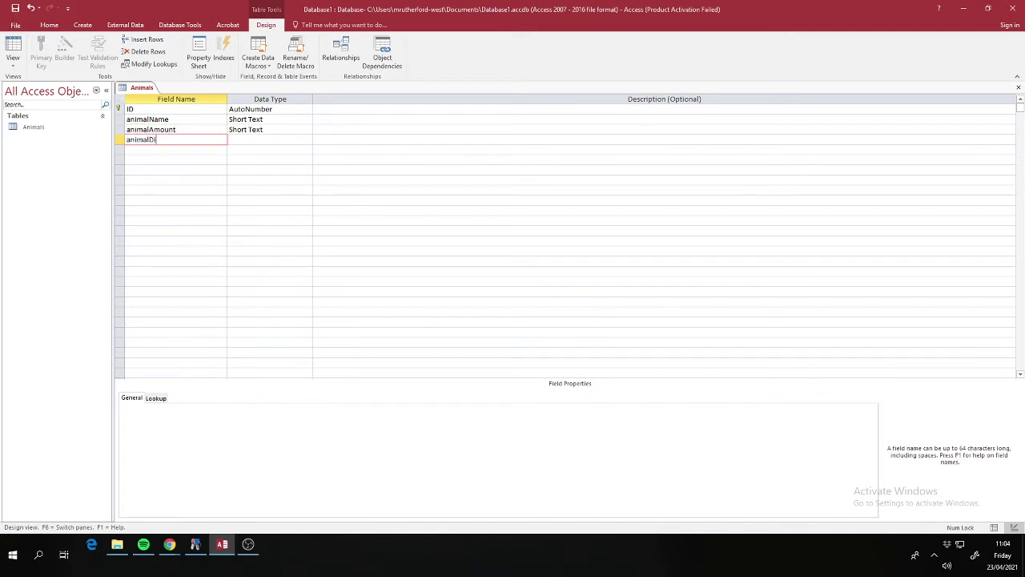
pyautogui.press('Down')
pyautogui.write('animal')
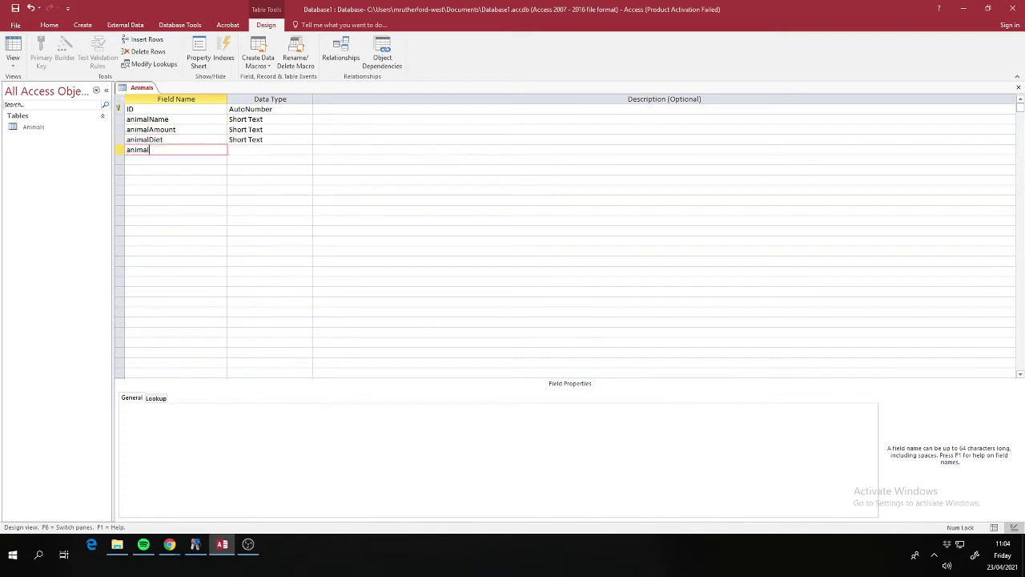
pyautogui.write('FirstAtZoo')
# Set the data type of the animalAmount field to Number.
pyautogui.click(269, 149)
pyautogui.click(270, 119)
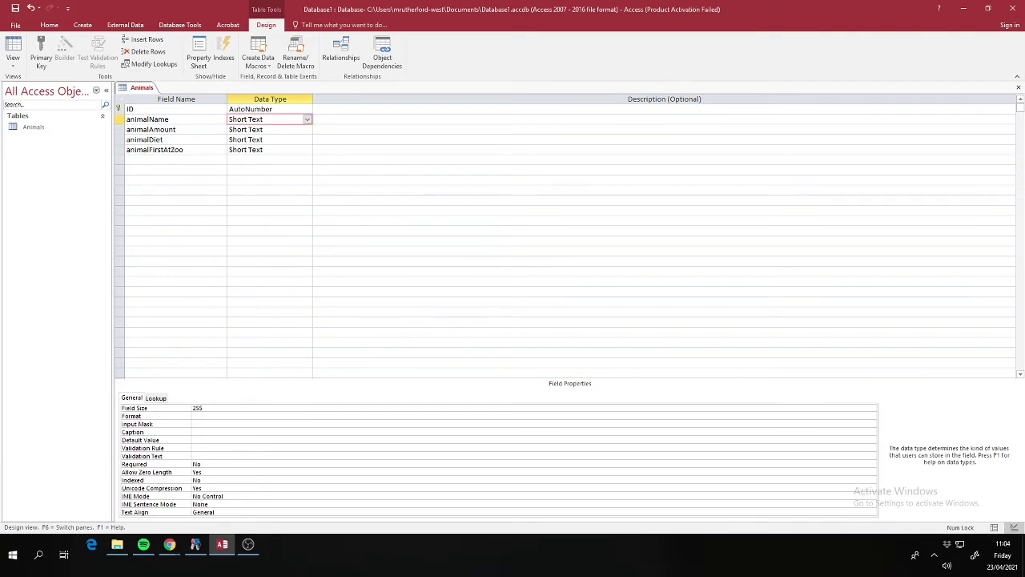
pyautogui.click(260, 129)
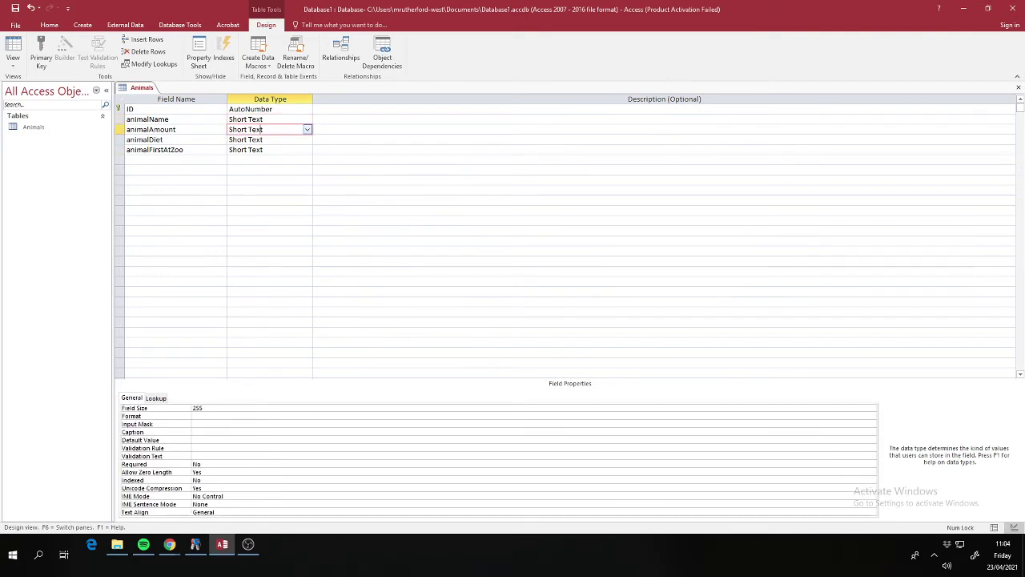
pyautogui.click(306, 129)
pyautogui.press('Down')
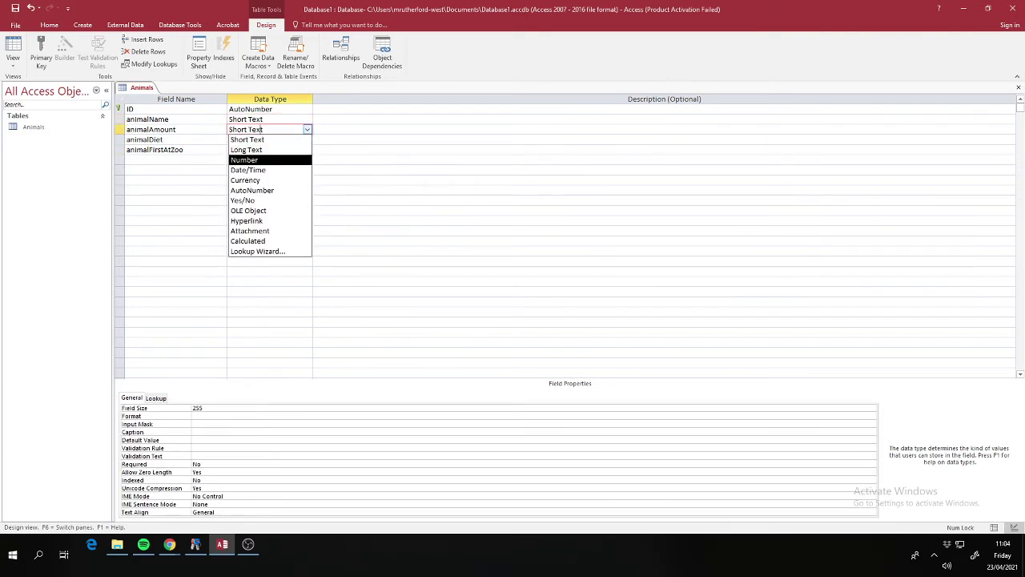
pyautogui.press('Return')
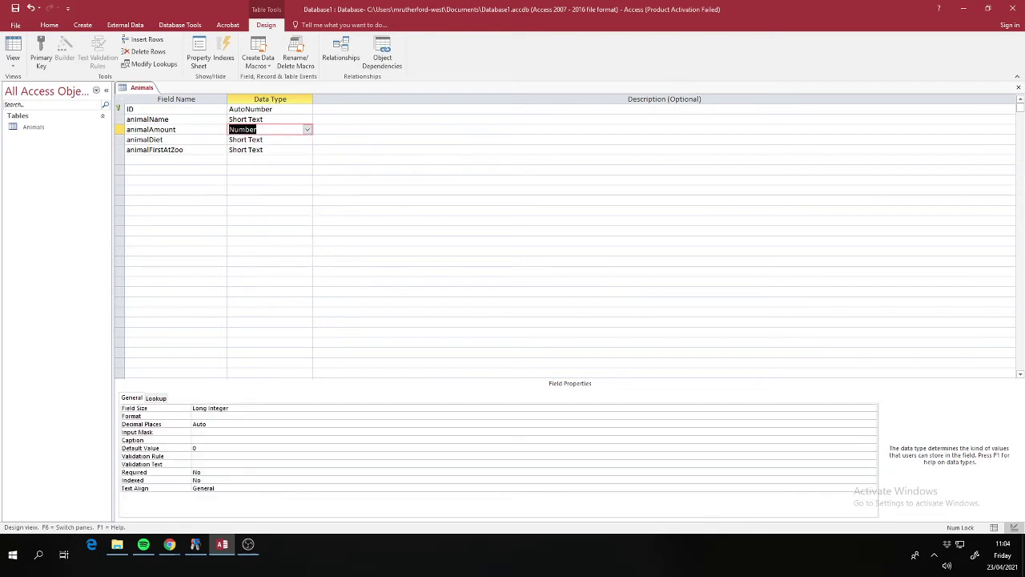
# Set the data type of the animalFirstAtZoo field to Date/Time.
pyautogui.click(269, 149)
pyautogui.click(307, 149)
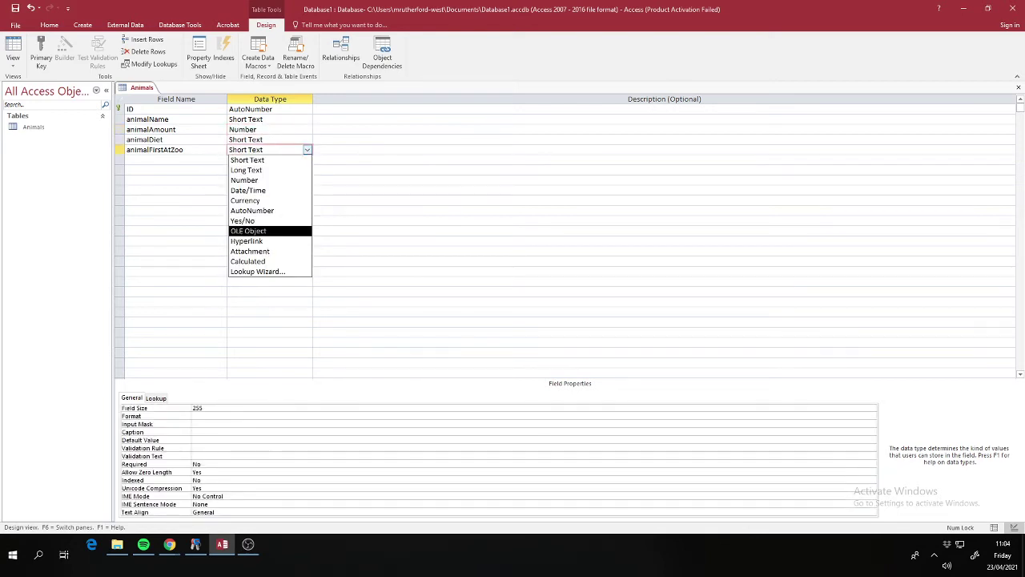
pyautogui.press('Up')
pyautogui.press('Up')
pyautogui.press('Up')
pyautogui.press('Up')
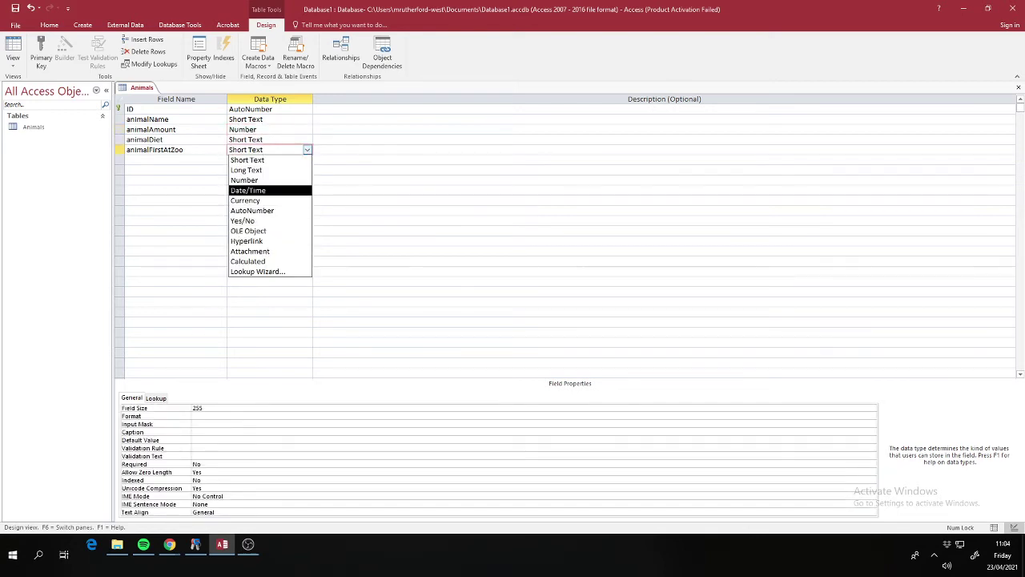
pyautogui.press('Return')
# Start the Lookup Wizard for the animalDiet field and choose to enter the list values manually.
pyautogui.click(269, 140)
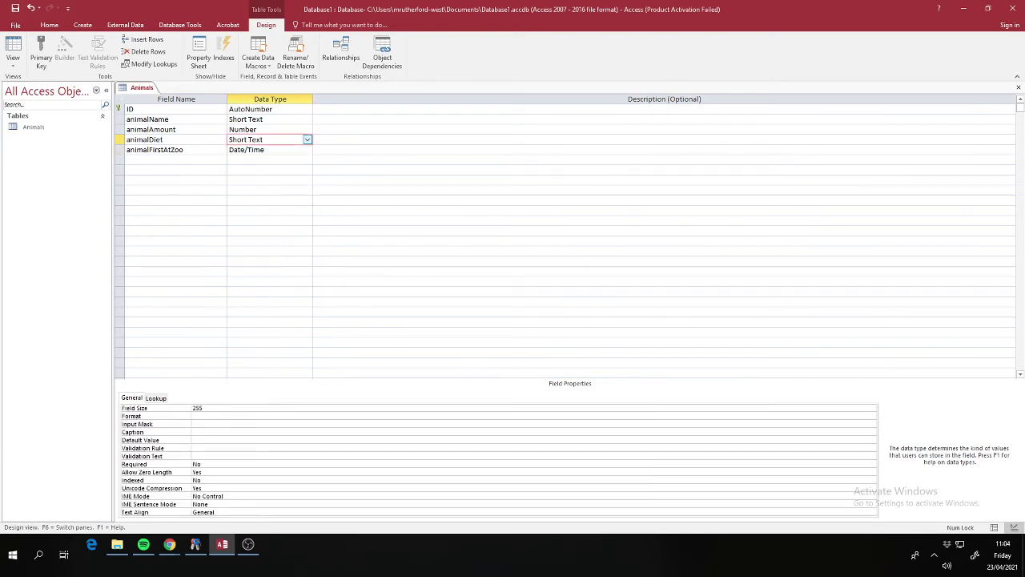
pyautogui.hotkey('alt', 'Down')
pyautogui.press('Down')
pyautogui.press('Down')
pyautogui.press('Down')
pyautogui.press('Down')
pyautogui.press('Down')
pyautogui.press('Down')
pyautogui.press('Down')
pyautogui.press('Down')
pyautogui.press('Down')
pyautogui.press('Down')
pyautogui.press('Down')
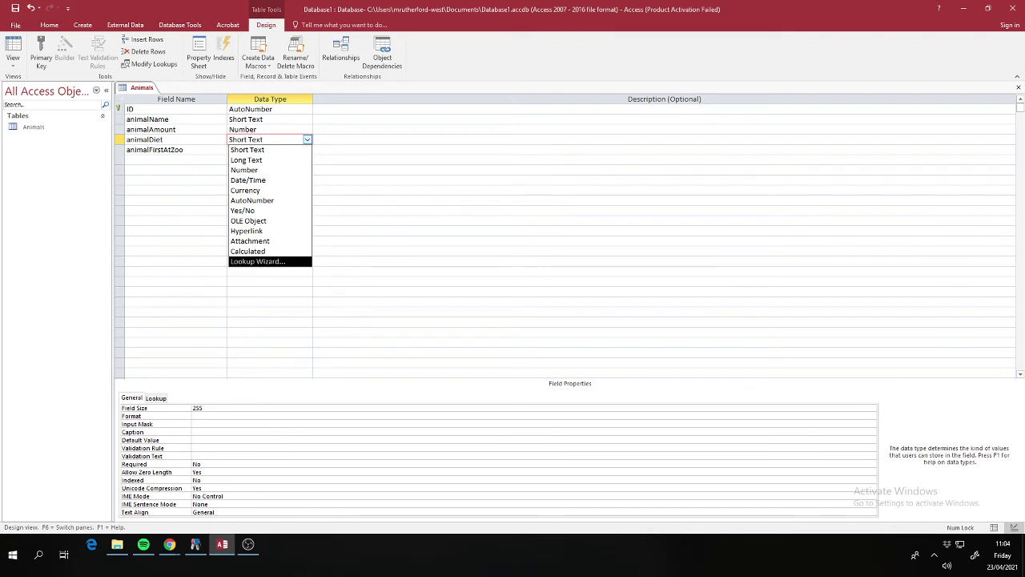
pyautogui.press('Return')
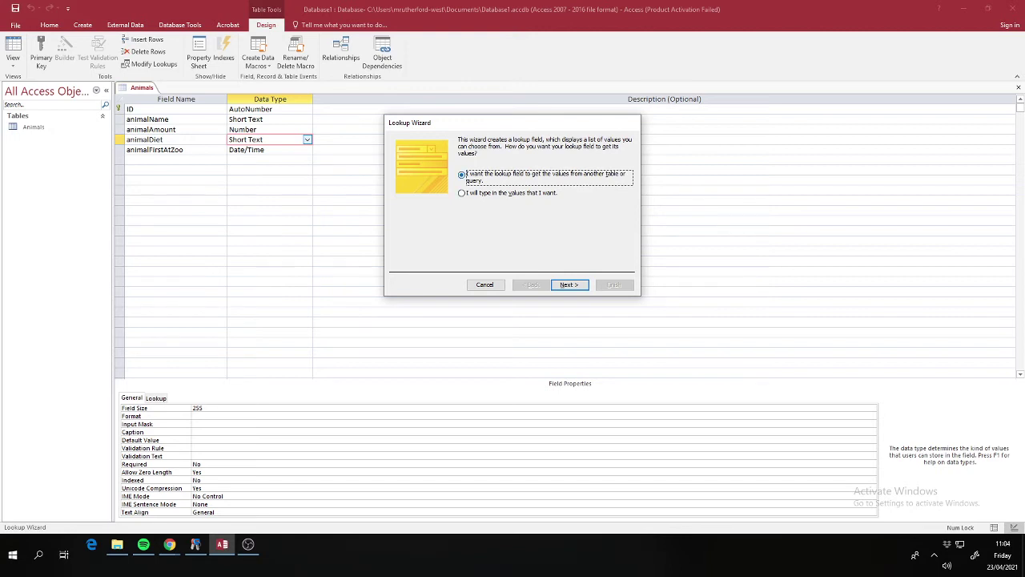
pyautogui.press('Down')
pyautogui.press('Return')
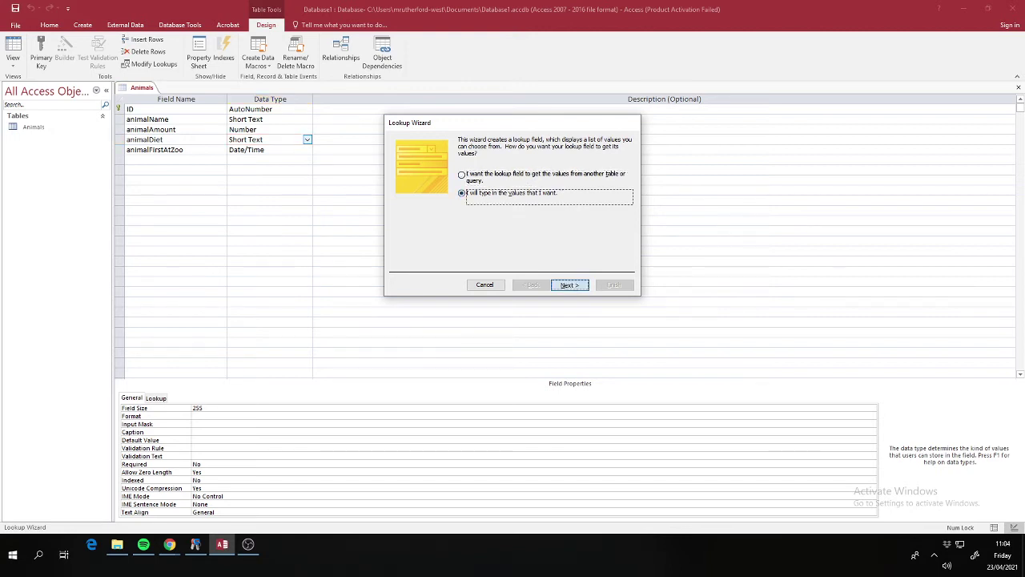
# Fill the lookup list with Carnivore, Herbivore, Omnivore and Other, and finish the wizard with the default label.
pyautogui.click(424, 203)
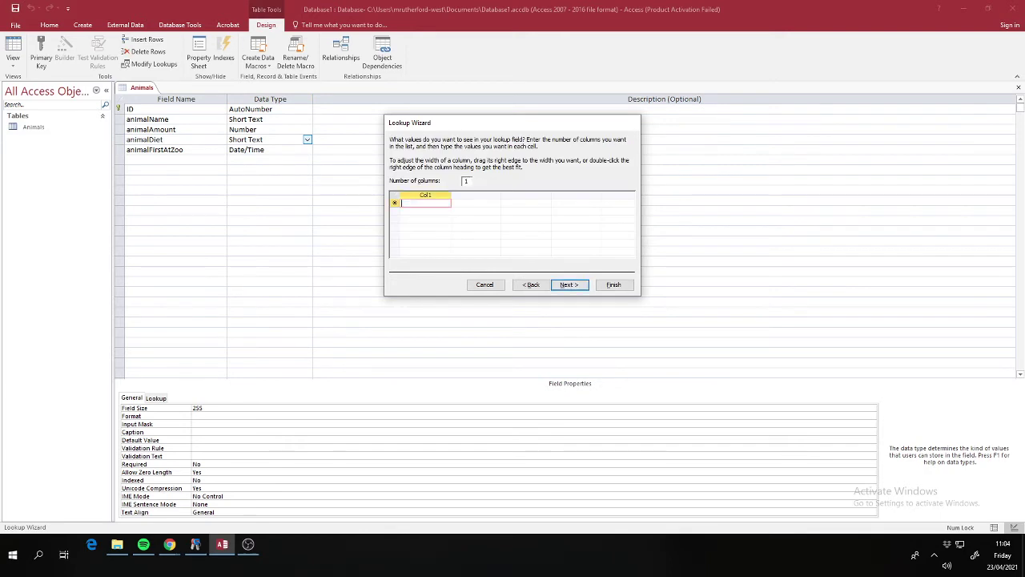
pyautogui.write('Carnivore')
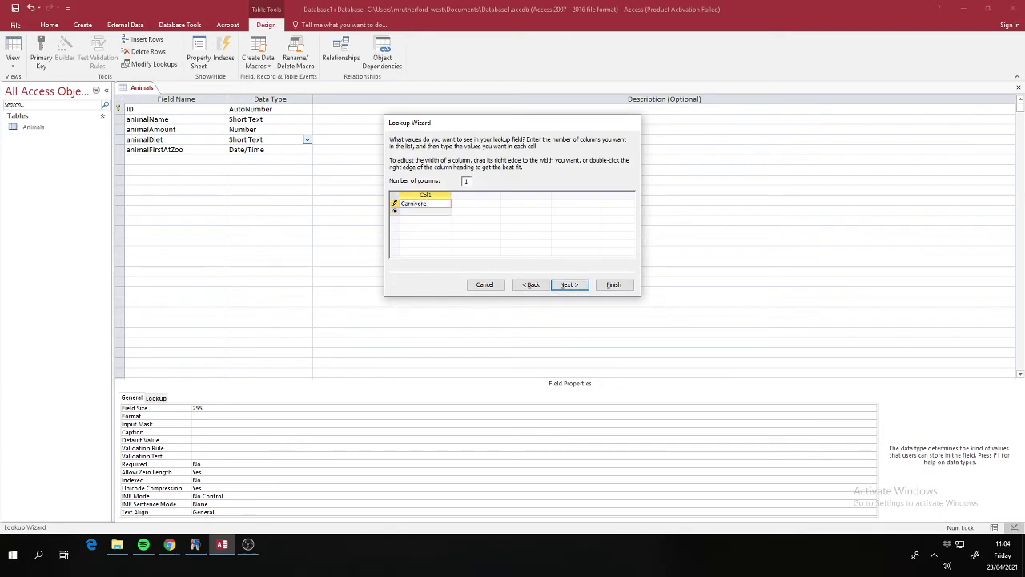
pyautogui.press('Return')
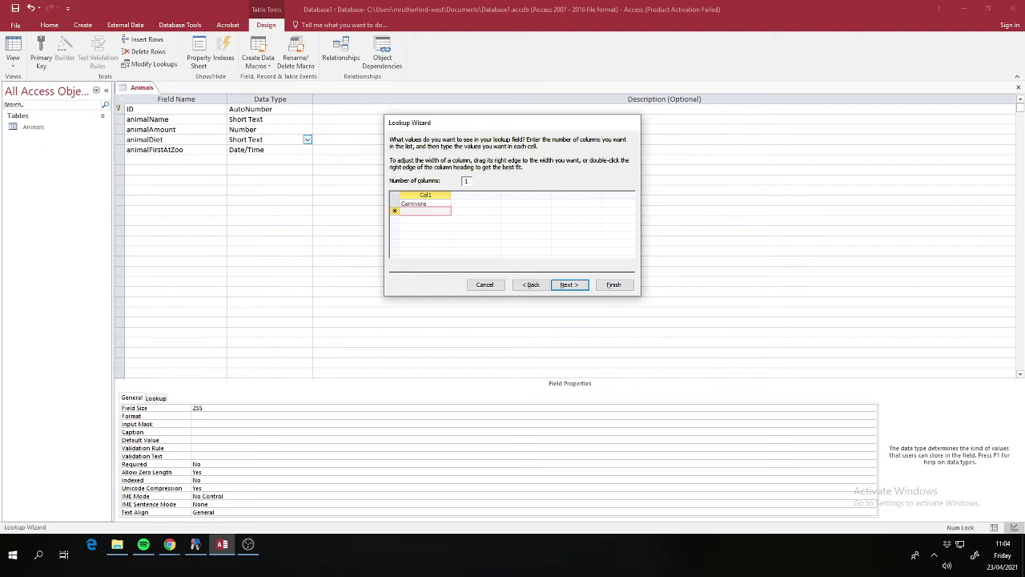
pyautogui.write('Herbivore')
pyautogui.press('Return')
pyautogui.write('Omni')
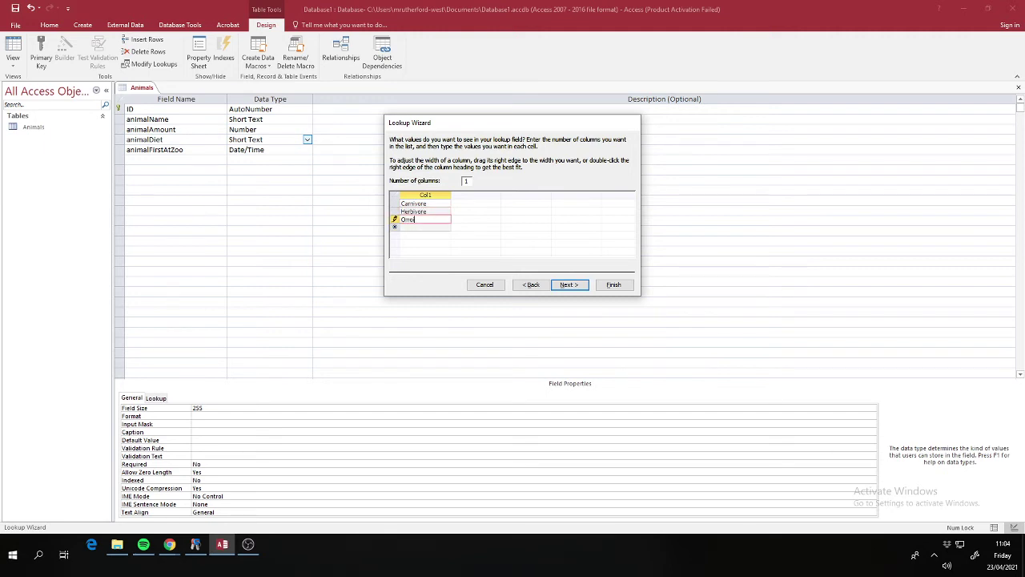
pyautogui.press('BackSpace')
pyautogui.press('BackSpace')
pyautogui.write('nivore')
pyautogui.press('Return')
pyautogui.write('Other')
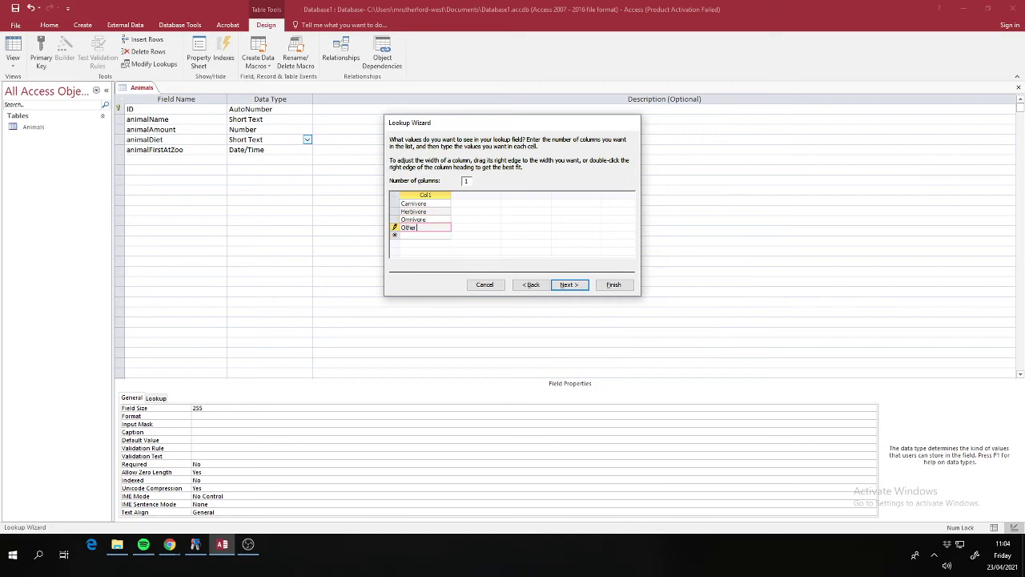
pyautogui.click(570, 284)
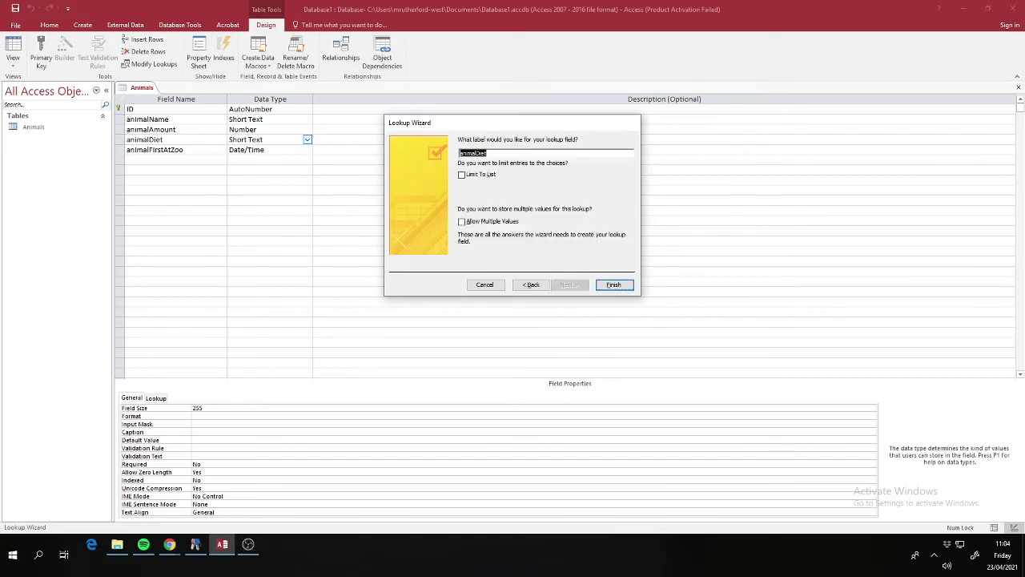
pyautogui.click(613, 284)
pyautogui.click(345, 179)
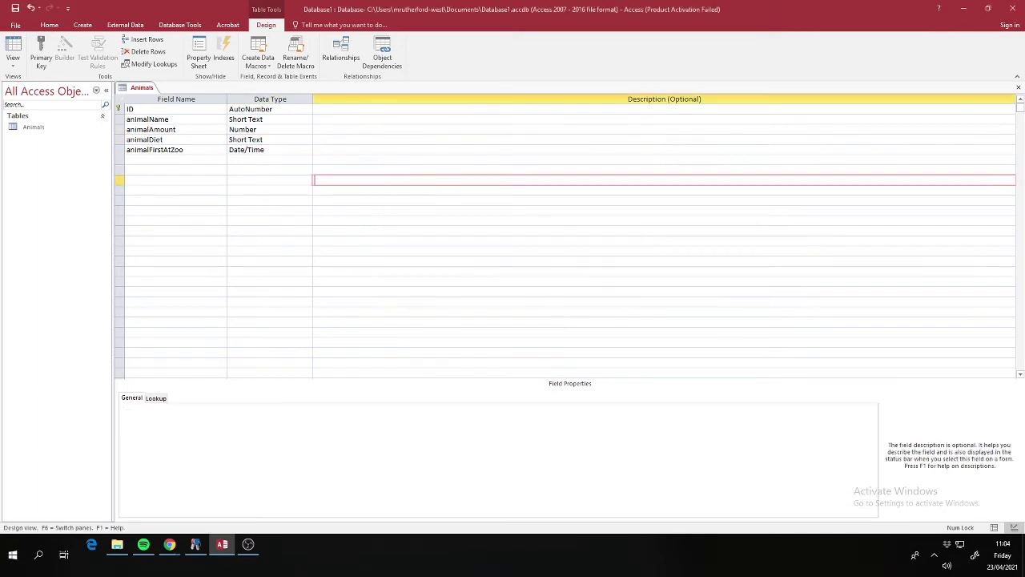
pyautogui.click(269, 170)
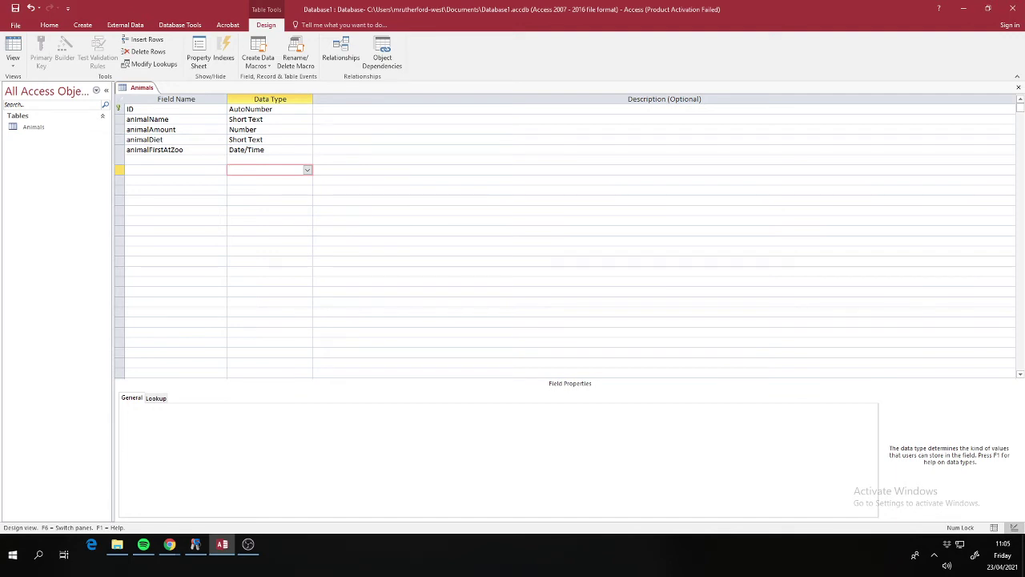
pyautogui.click(175, 150)
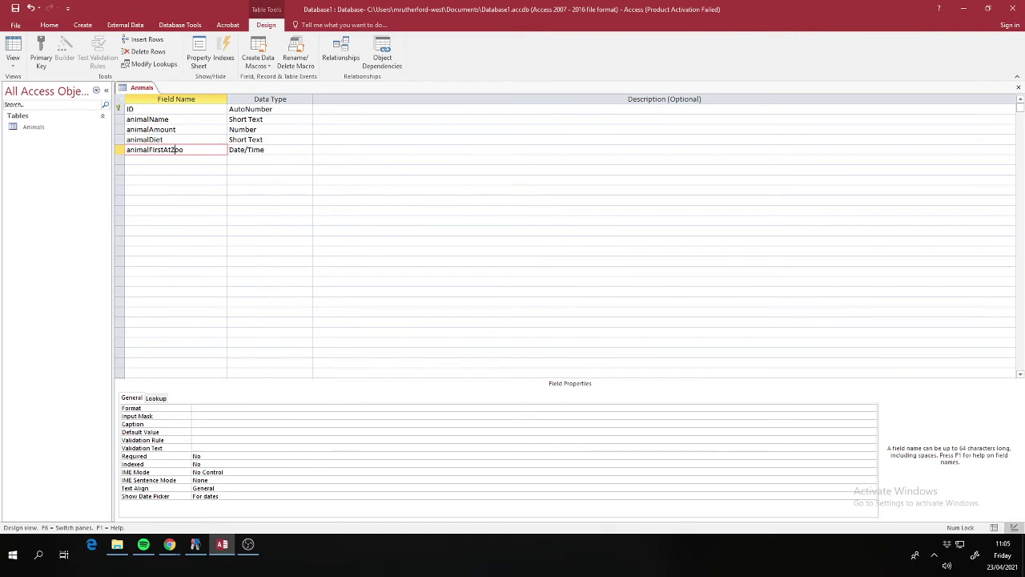
# Describe the animalName field as "This is used for the animal name which is being looked at".
pyautogui.click(314, 119)
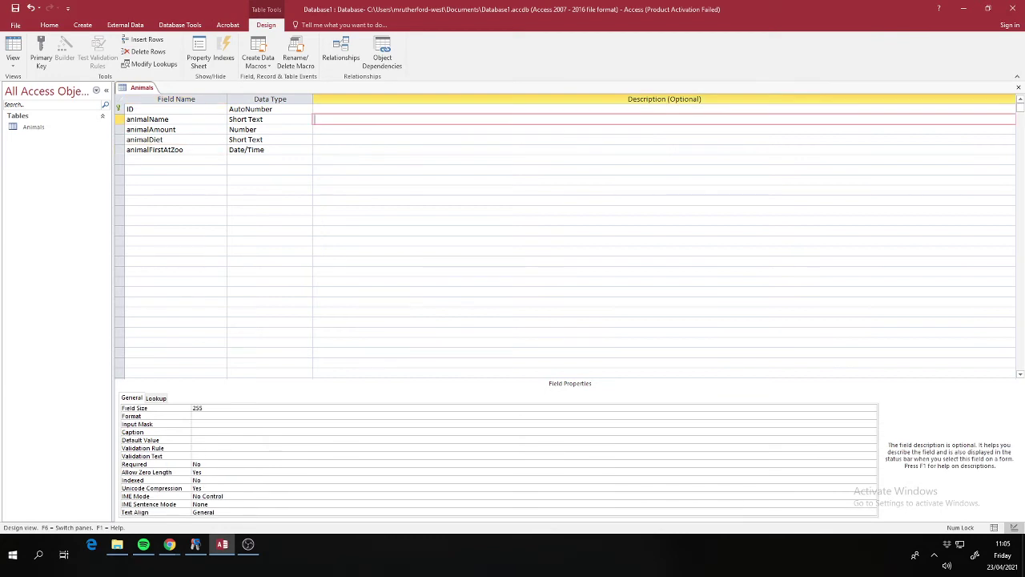
pyautogui.write('This is used for the animal name which is beeing loo')
pyautogui.press('BackSpace')
pyautogui.press('BackSpace')
pyautogui.press('BackSpace')
pyautogui.press('BackSpace')
pyautogui.press('BackSpace')
pyautogui.press('BackSpace')
pyautogui.press('BackSpace')
pyautogui.press('BackSpace')
pyautogui.press('BackSpace')
pyautogui.press('BackSpace')
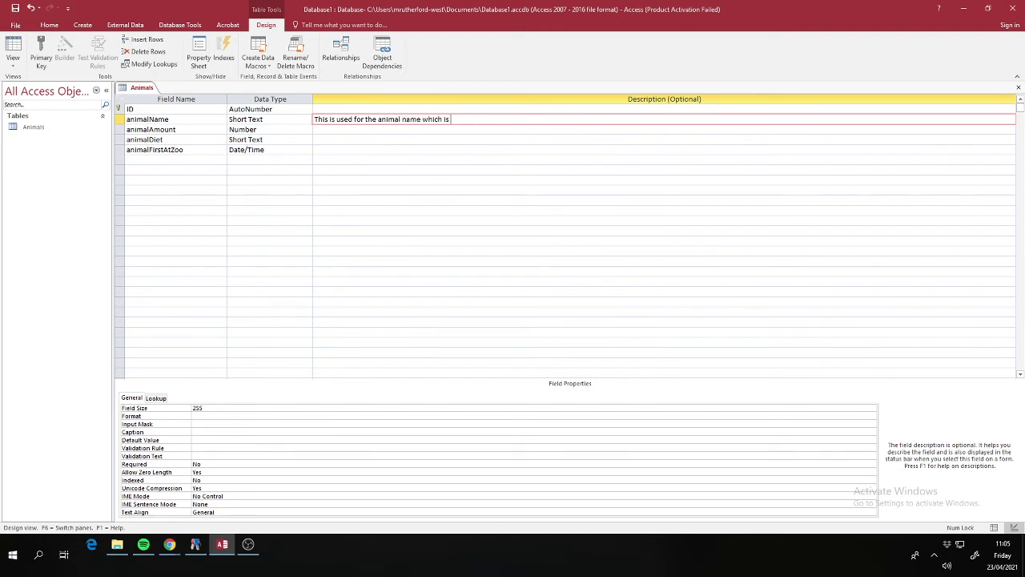
pyautogui.write('being looked at')
pyautogui.click(317, 129)
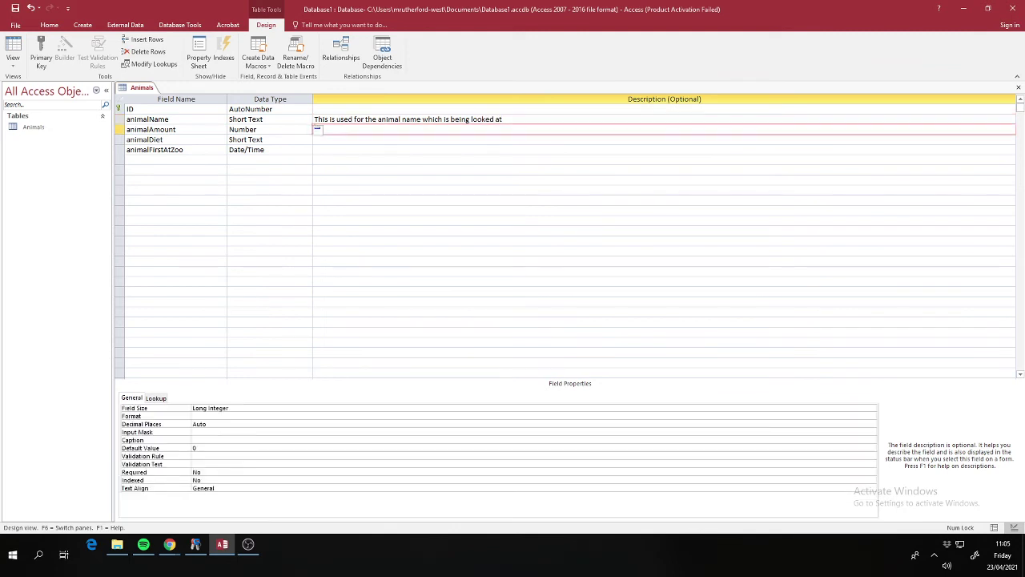
pyautogui.press('Down')
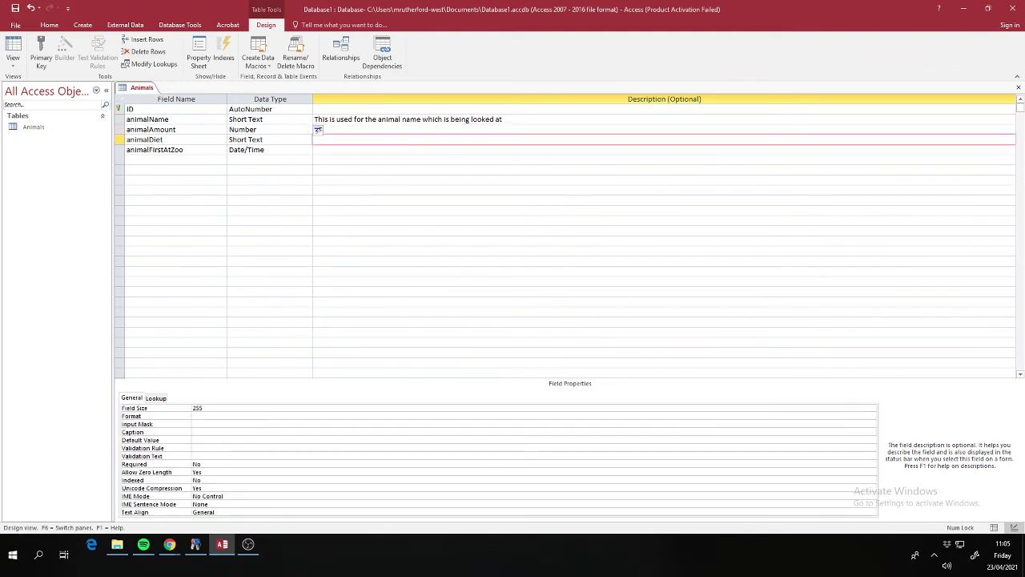
pyautogui.press('Down')
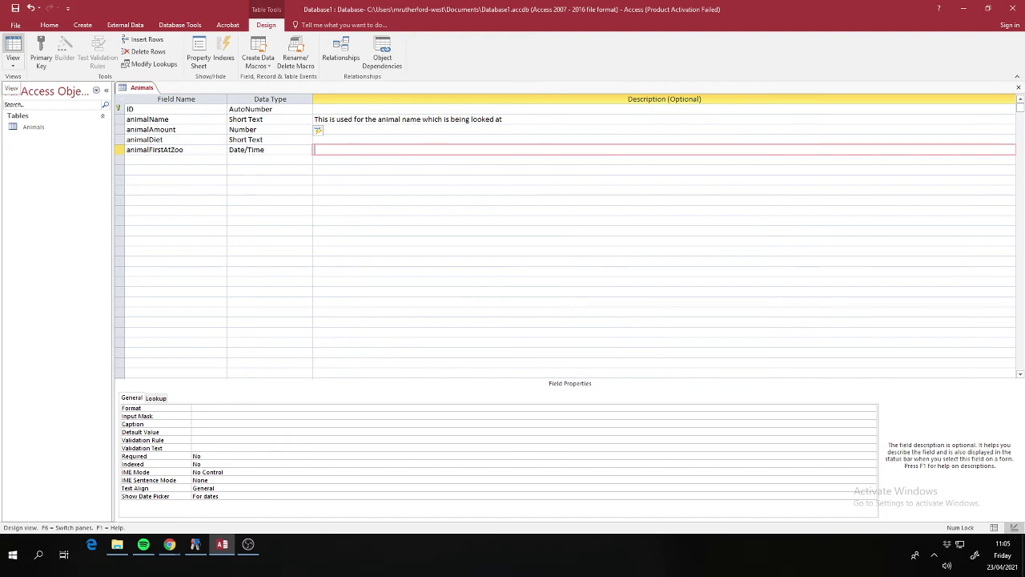
# Switch the Animals table to Datasheet View, saving the design changes.
pyautogui.click(13, 56)
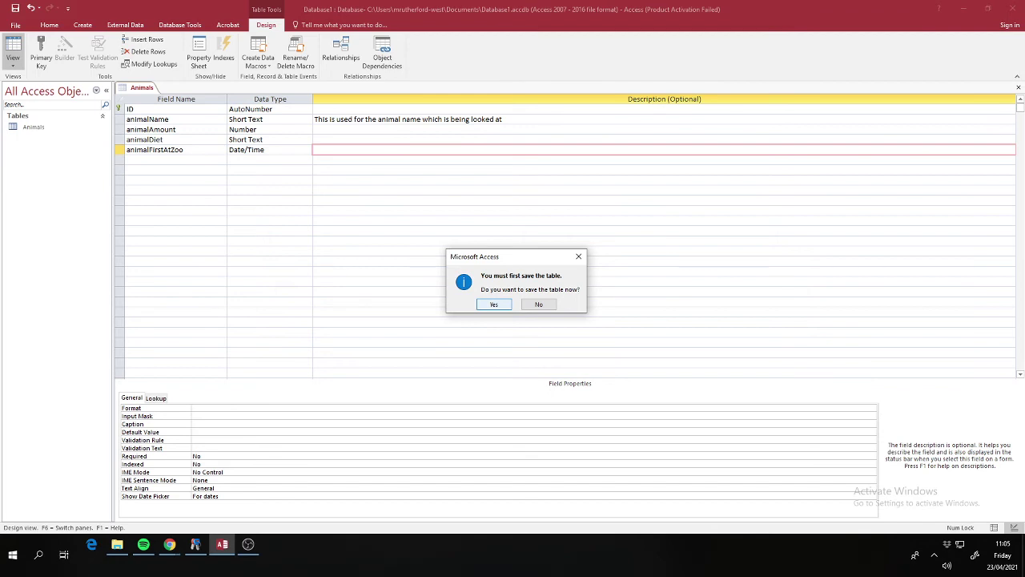
pyautogui.press('Return')
# Enter the first animal record: name Elephant, amount 23, diet Herbivore and animalFirstAtZoo date 19/04/2021.
pyautogui.press('Tab')
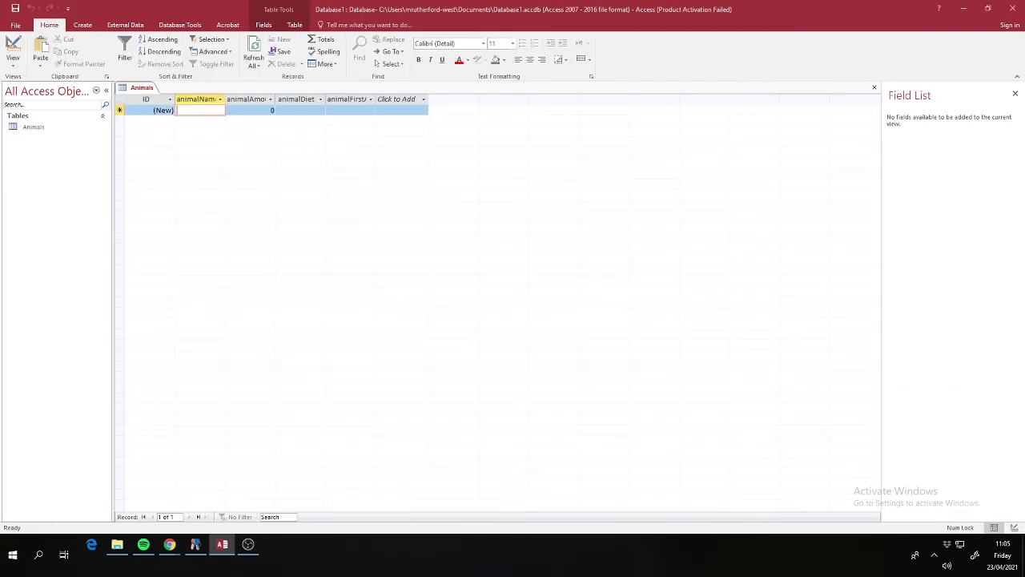
pyautogui.write('Elephant')
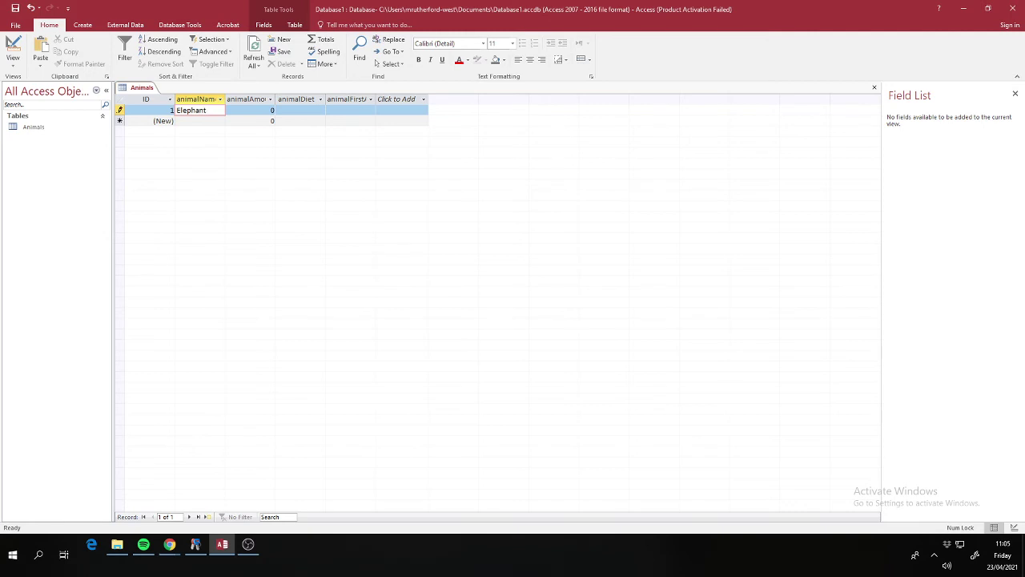
pyautogui.press('Tab')
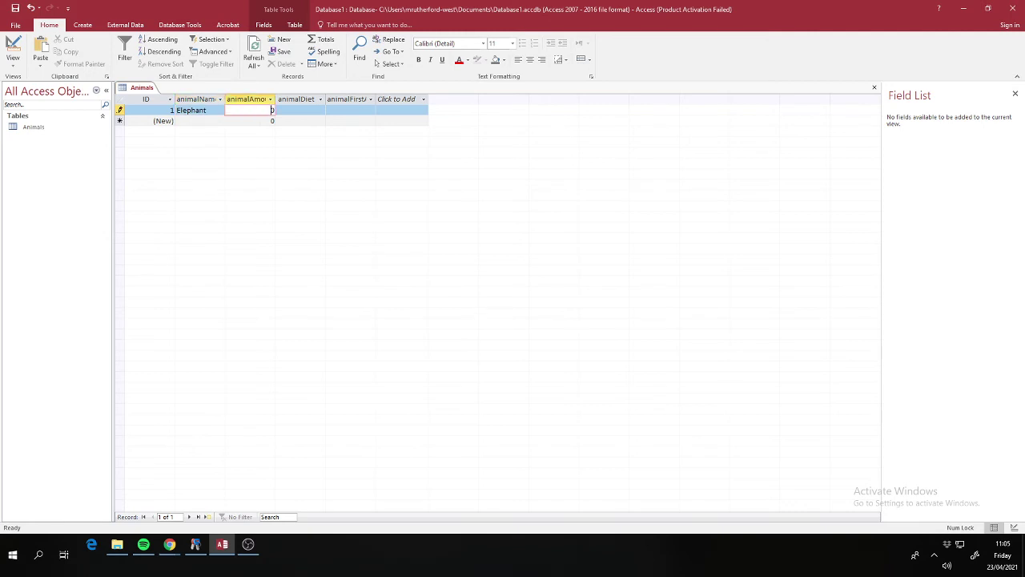
pyautogui.write('23')
pyautogui.press('Tab')
pyautogui.click(319, 110)
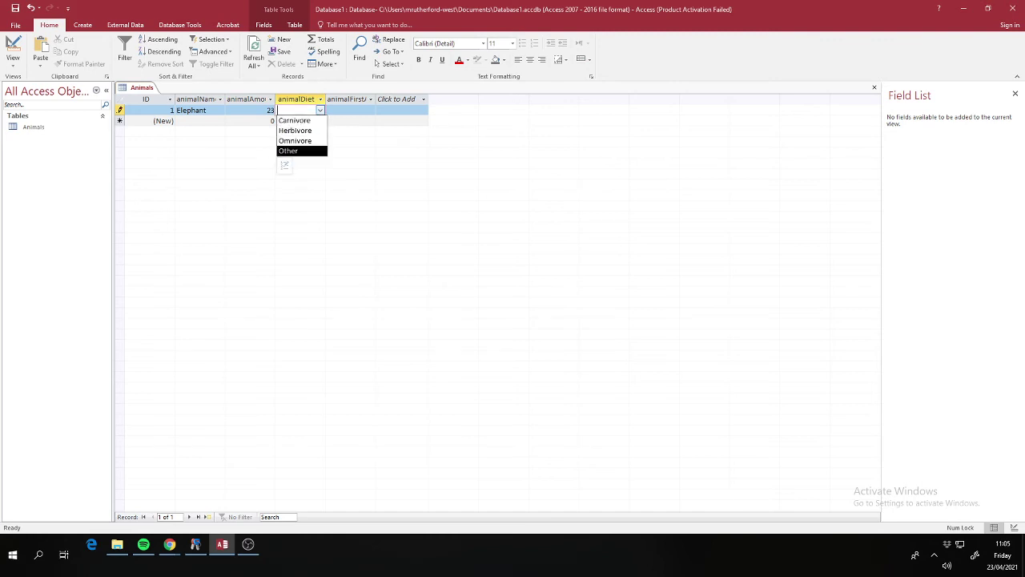
pyautogui.click(295, 129)
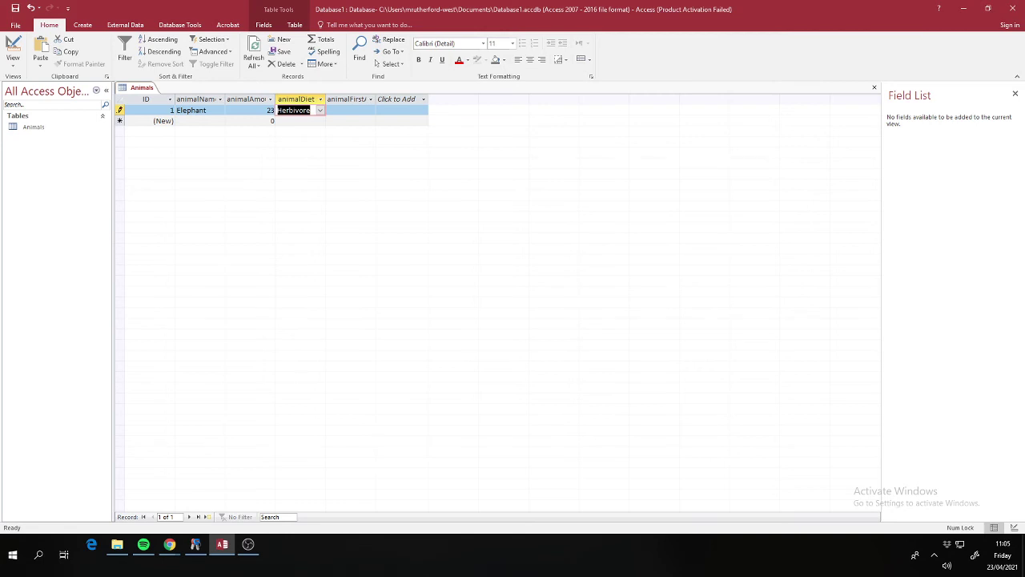
pyautogui.click(350, 110)
pyautogui.click(381, 109)
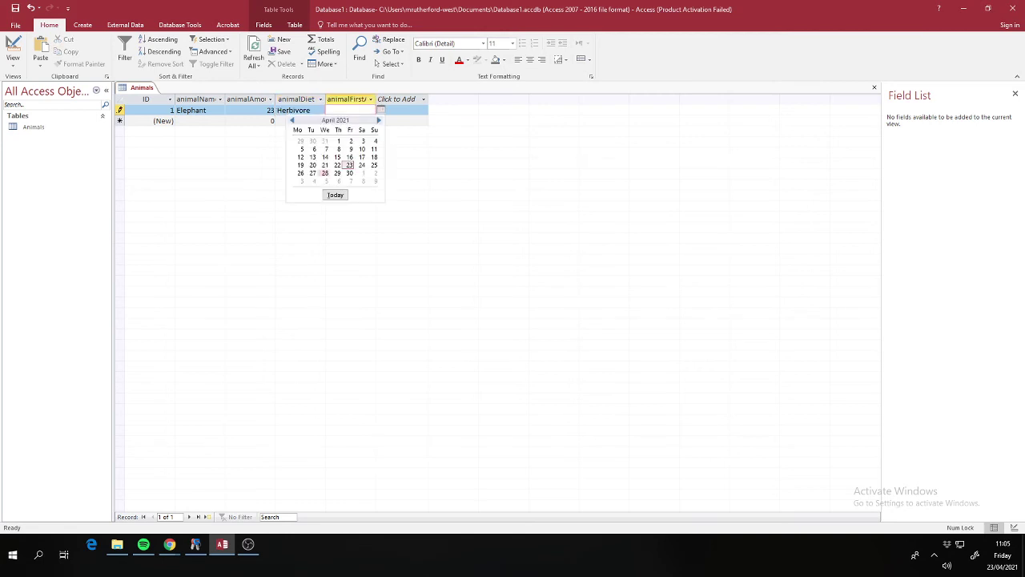
pyautogui.click(298, 164)
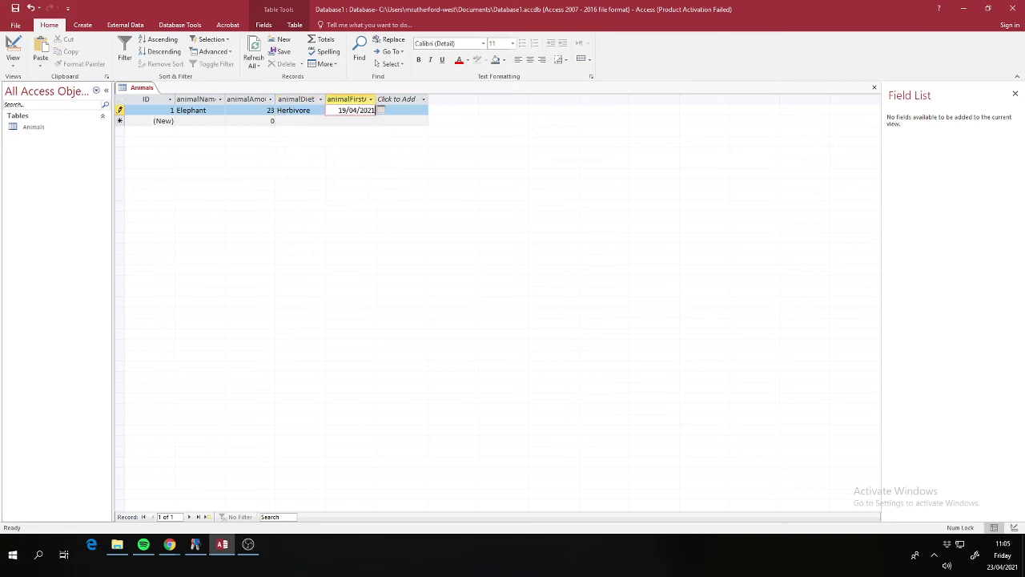
# Add a second animal record: name Lion, amount 100, diet Carnivore and animalFirstAtZoo date 16/03/2021.
pyautogui.click(199, 120)
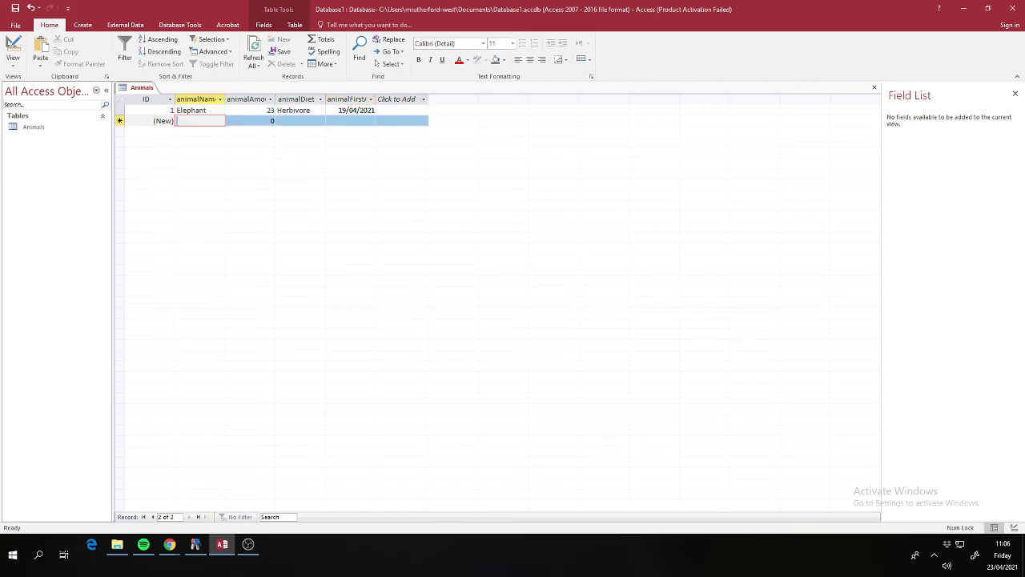
pyautogui.write('Lion')
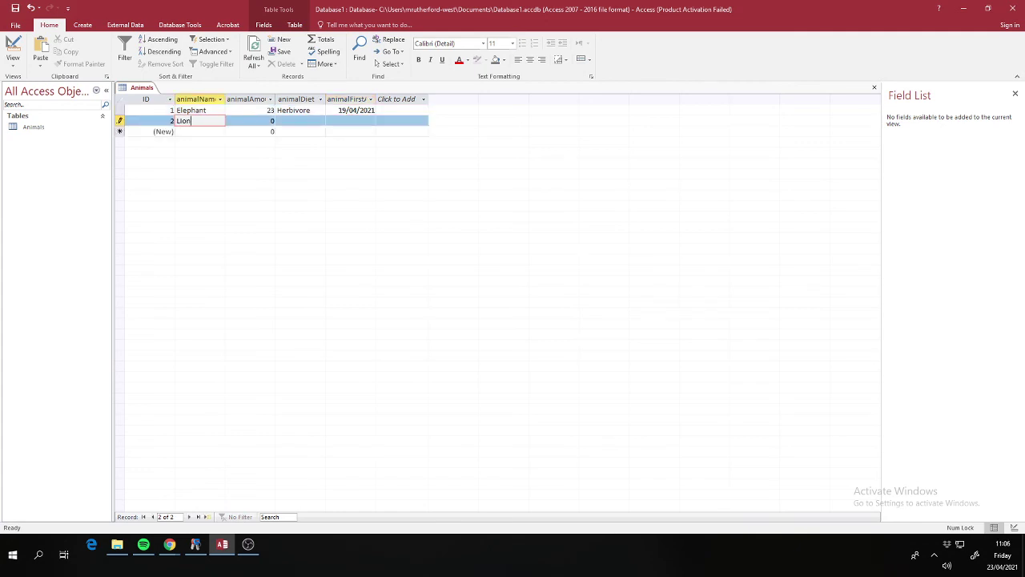
pyautogui.press('Tab')
pyautogui.write('100')
pyautogui.press('Tab')
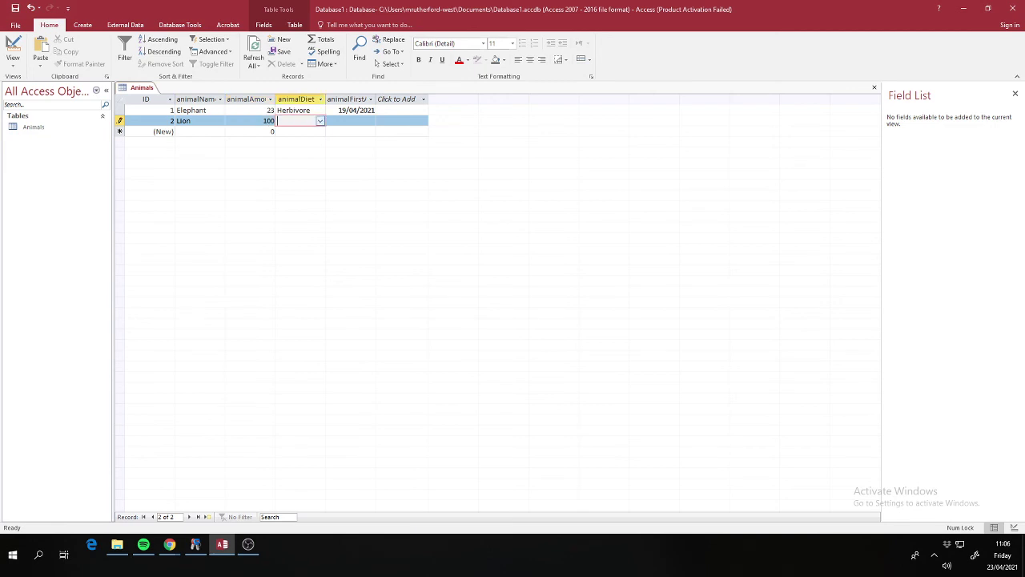
pyautogui.click(319, 120)
pyautogui.click(298, 130)
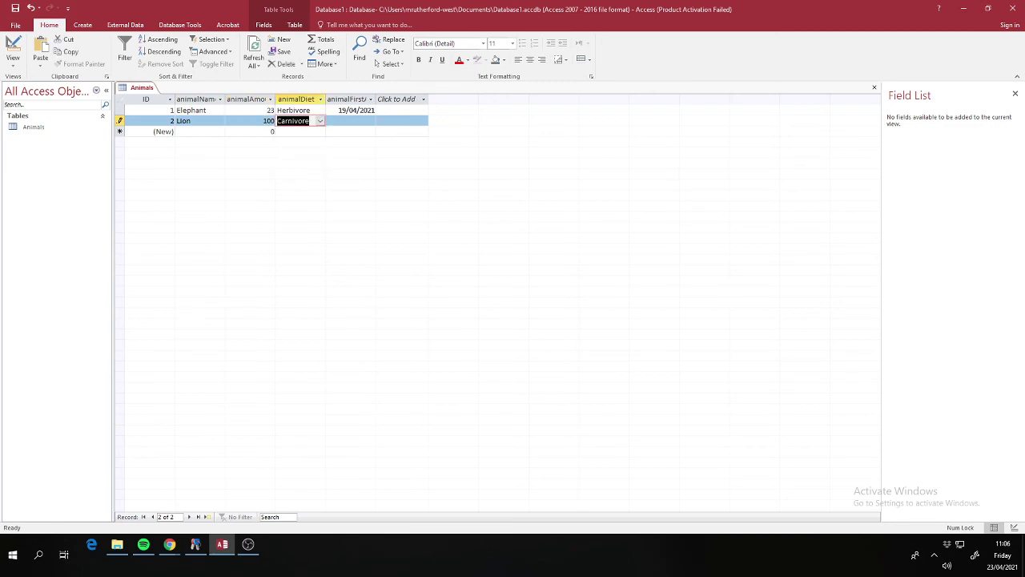
pyautogui.press('Tab')
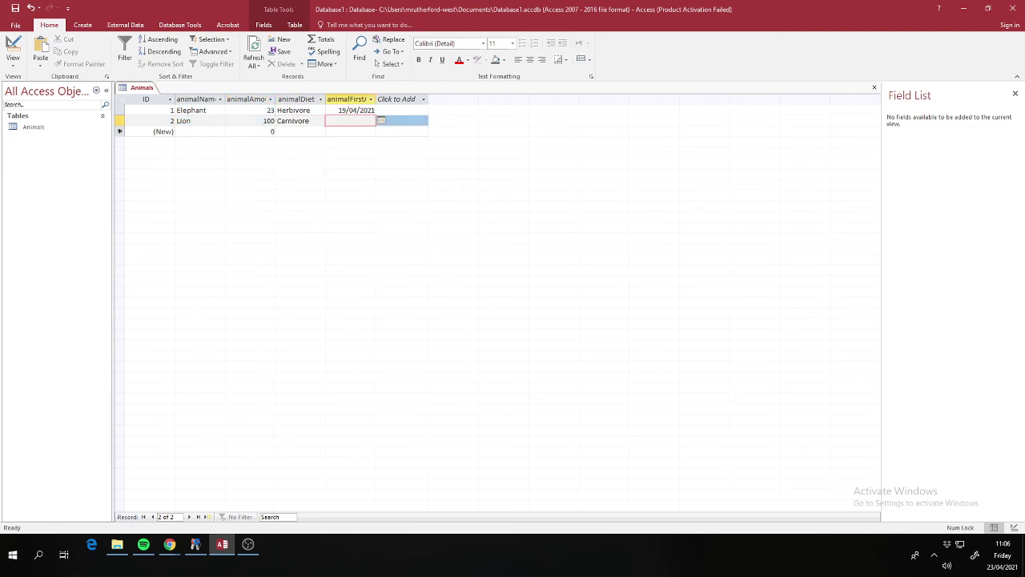
pyautogui.hotkey('alt', 'Down')
pyautogui.click(293, 131)
pyautogui.click(313, 167)
pyautogui.press('Tab')
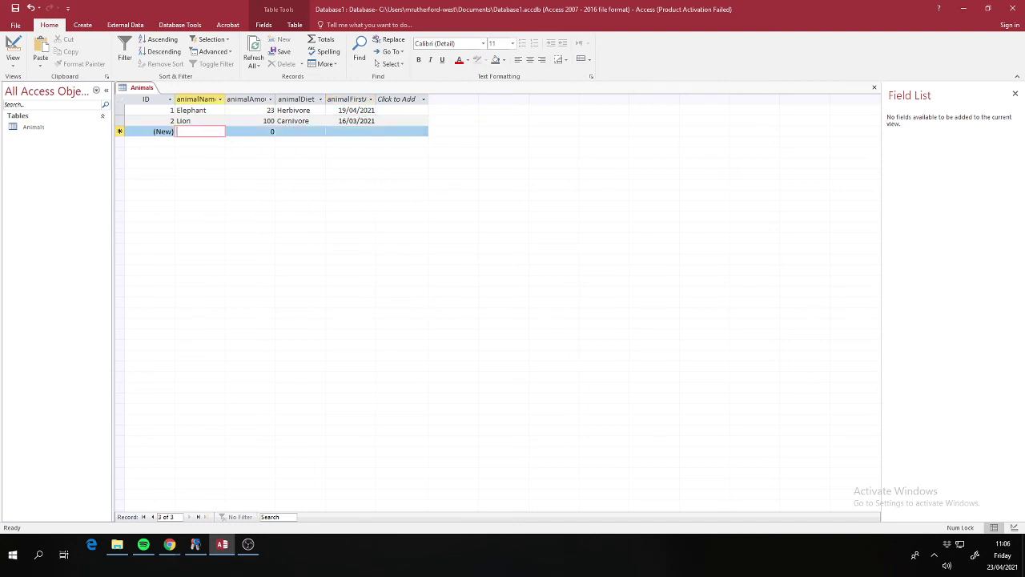
# Auto-fit the widths of the animalName, animalAmount, animalDiet and animalFirstAtZoo columns, and return to the name cell of the new record.
pyautogui.doubleClick(225, 98)
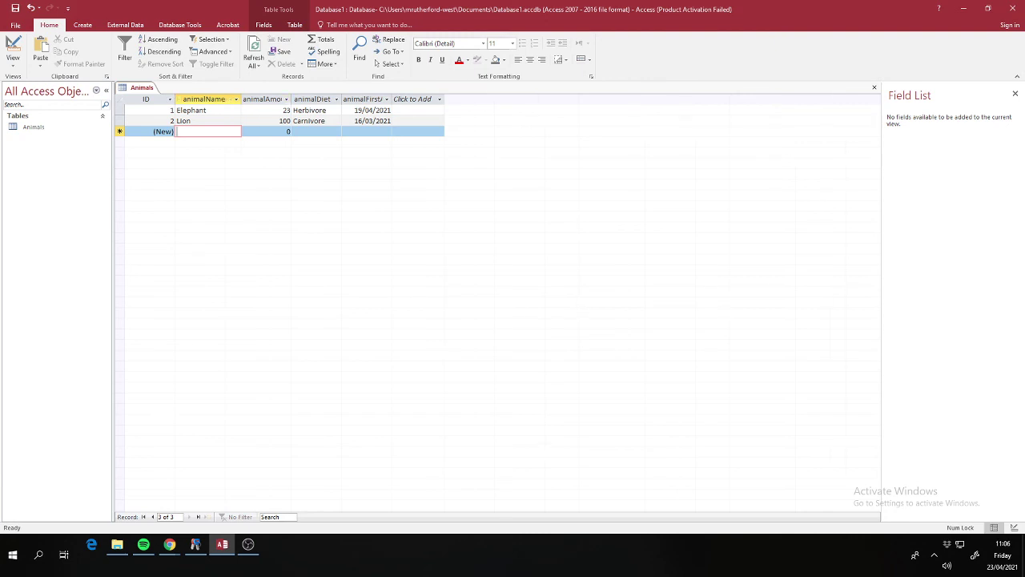
pyautogui.doubleClick(291, 98)
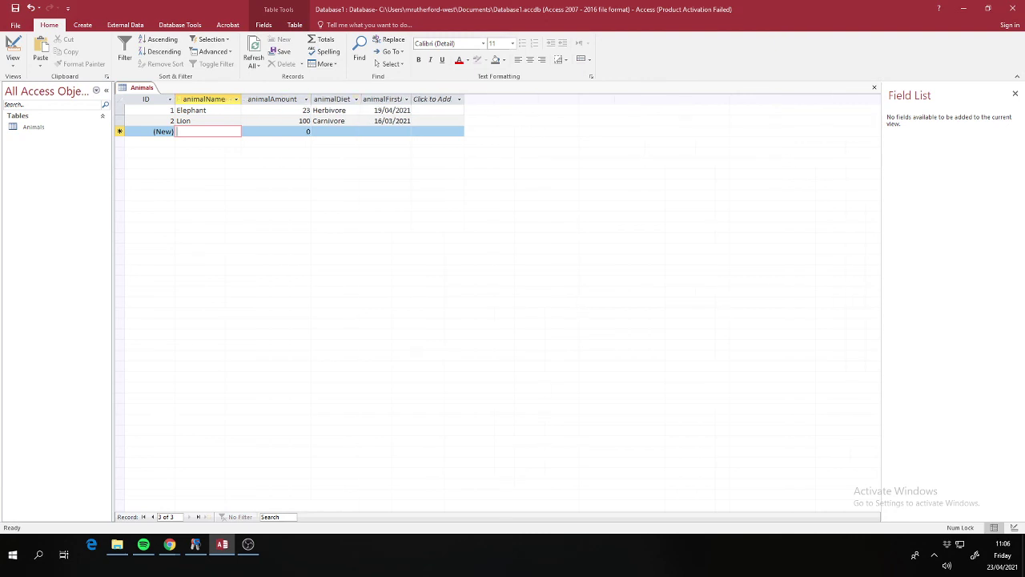
pyautogui.doubleClick(361, 98)
pyautogui.doubleClick(427, 99)
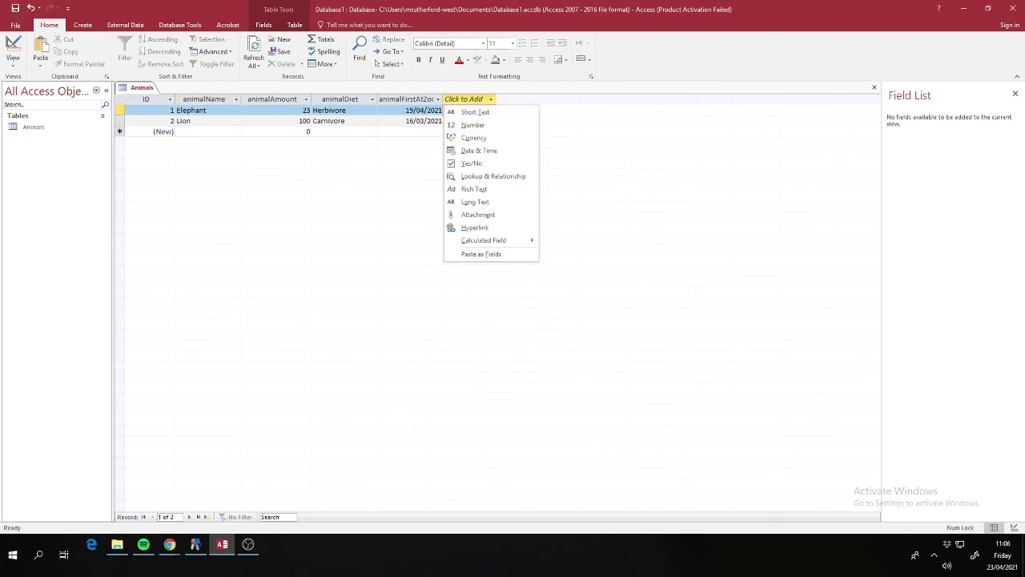
pyautogui.press('Escape')
pyautogui.click(208, 131)
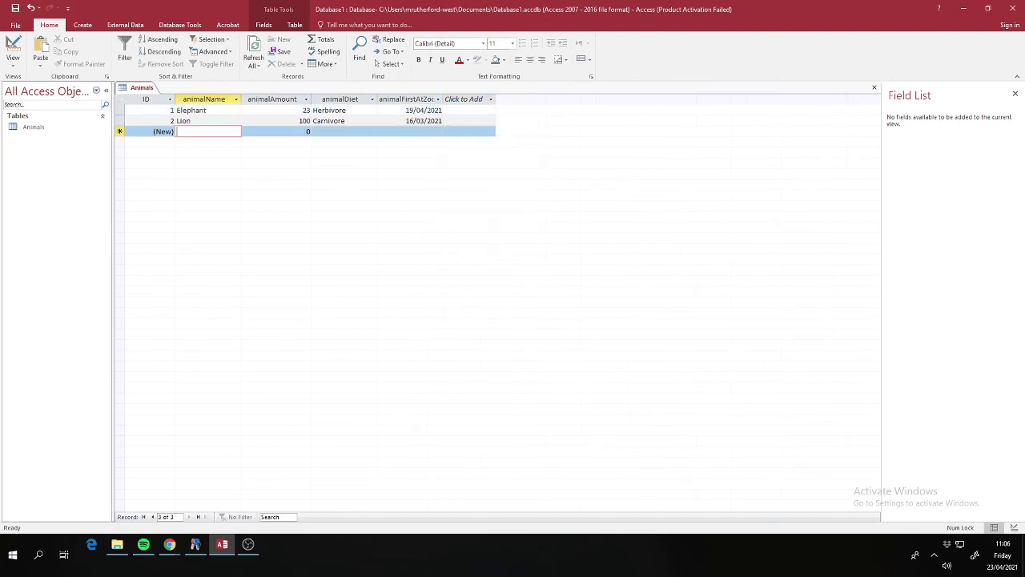